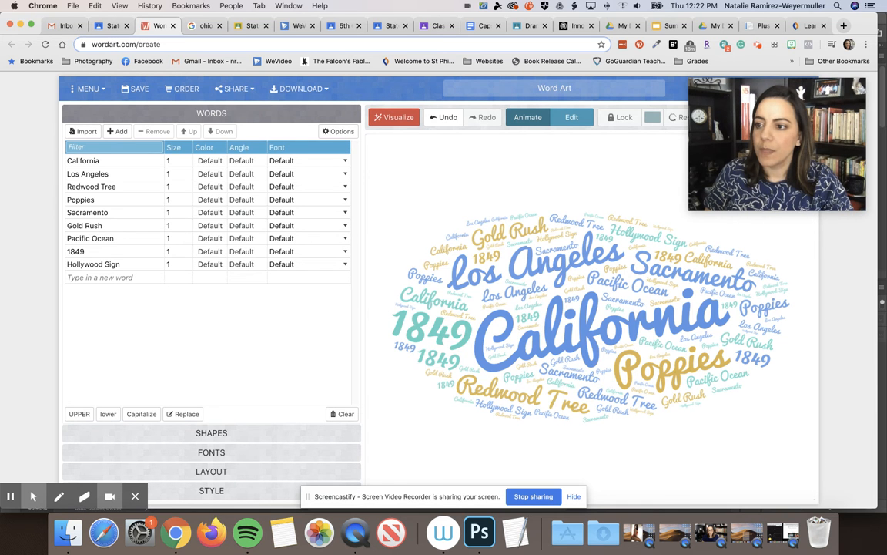
# - Start creating a new word cloud from the WordArt.com home page
pyautogui.moveTo(142, 31); pyautogui.dragTo(154, 29)
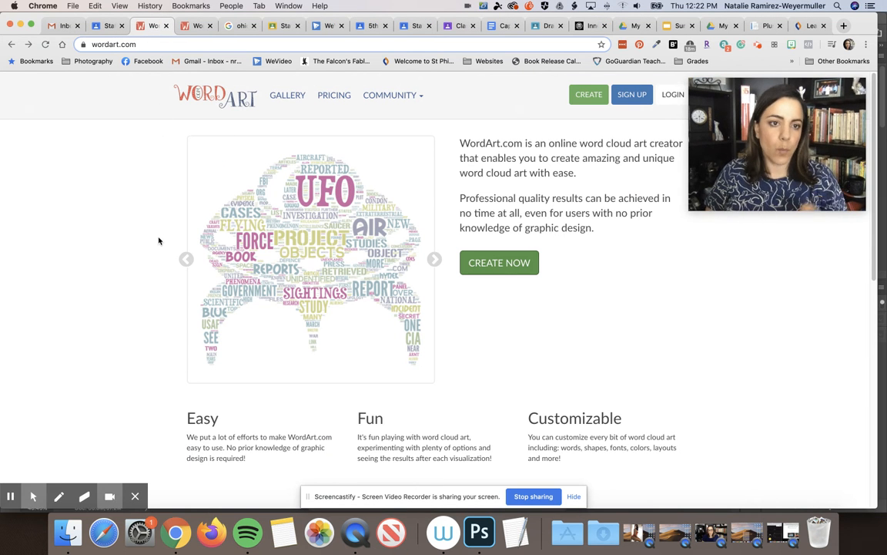
pyautogui.click(506, 270)
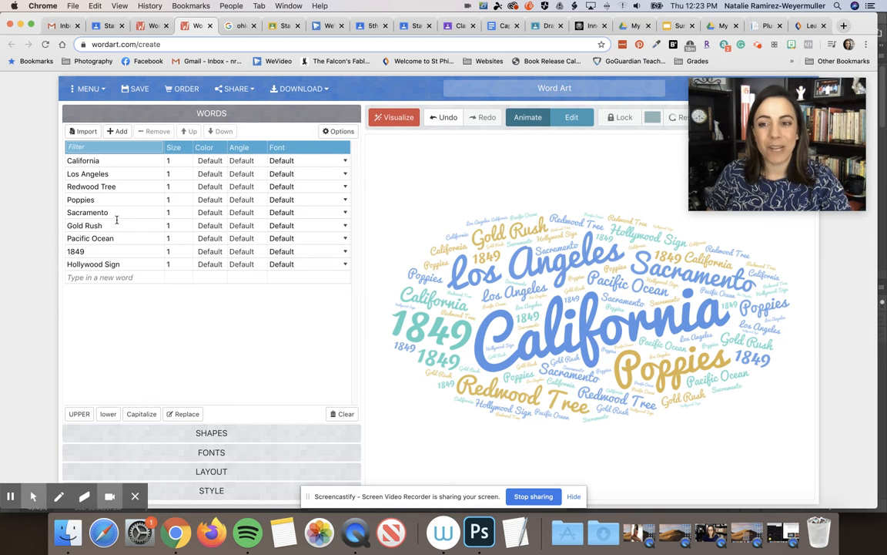
# - Add the entries "Ocean" and "Gold Gate Bridge" to the end of the word list
pyautogui.click(85, 160)
pyautogui.click(92, 175)
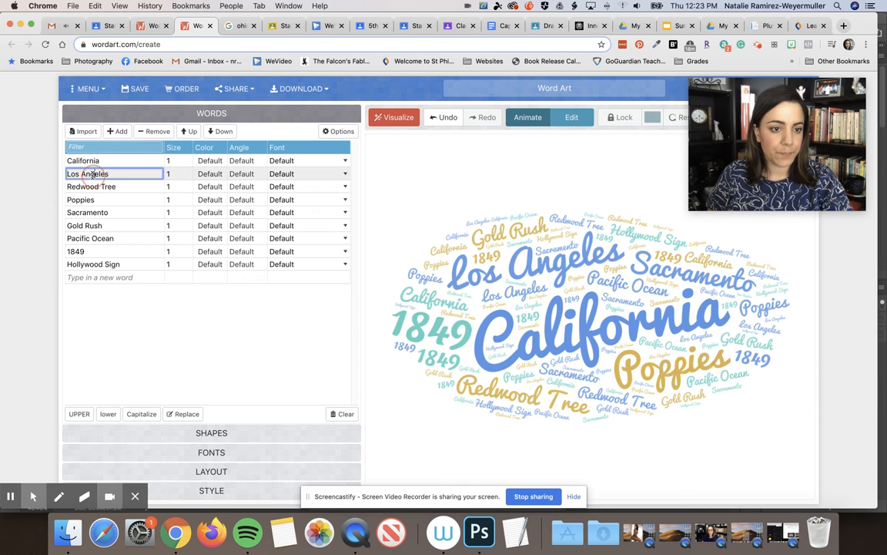
pyautogui.click(87, 278)
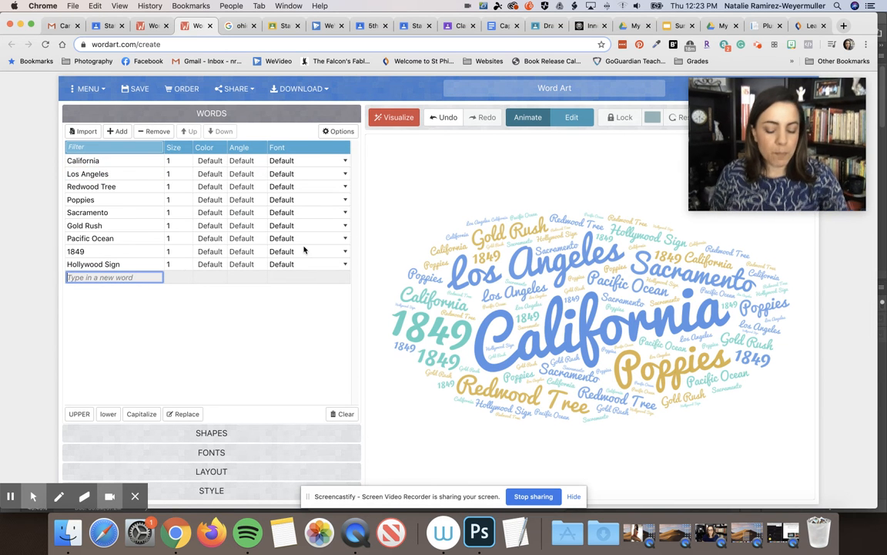
pyautogui.write('Ocean')
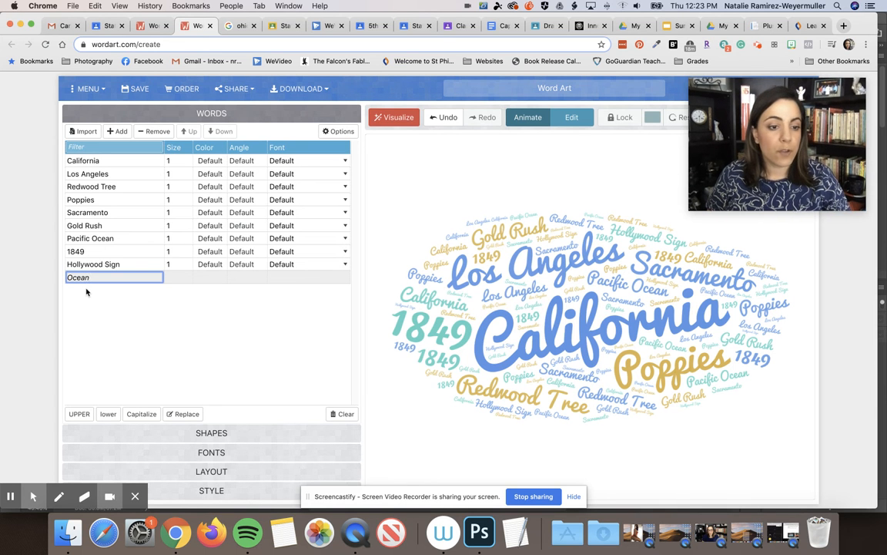
pyautogui.click(86, 291)
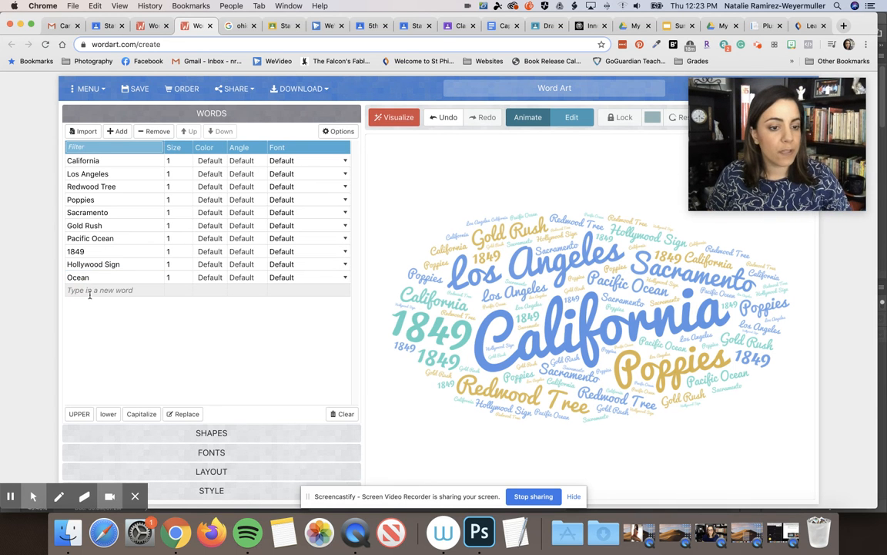
pyautogui.click(124, 290)
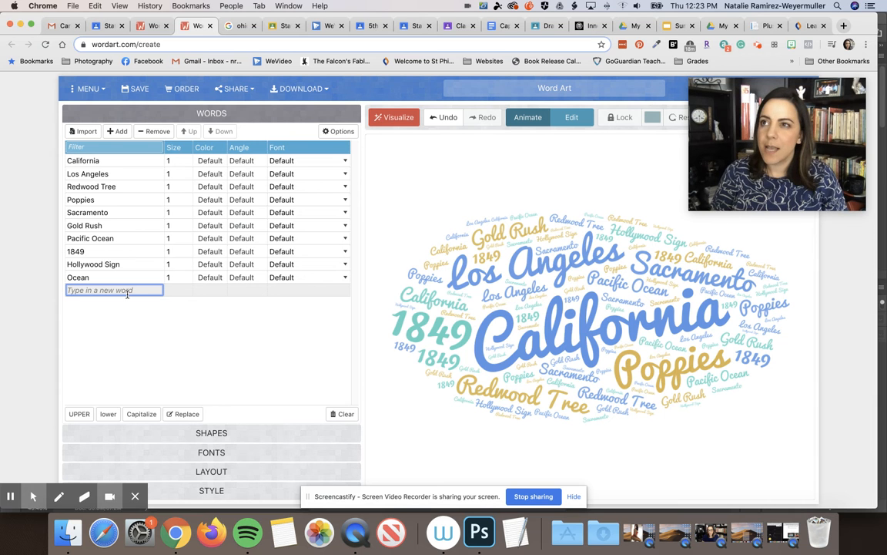
pyautogui.write('Gold Ga')
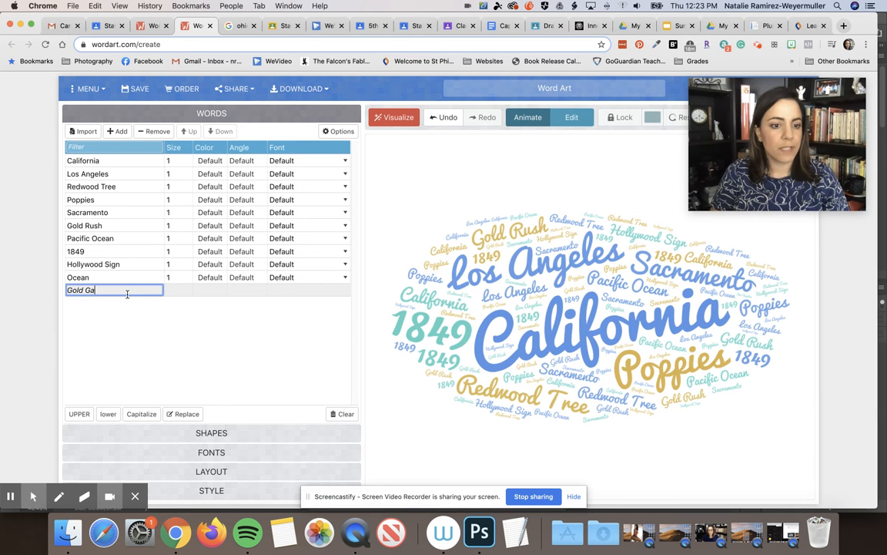
pyautogui.write('te Bridge')
pyautogui.press('Return')
pyautogui.click(106, 305)
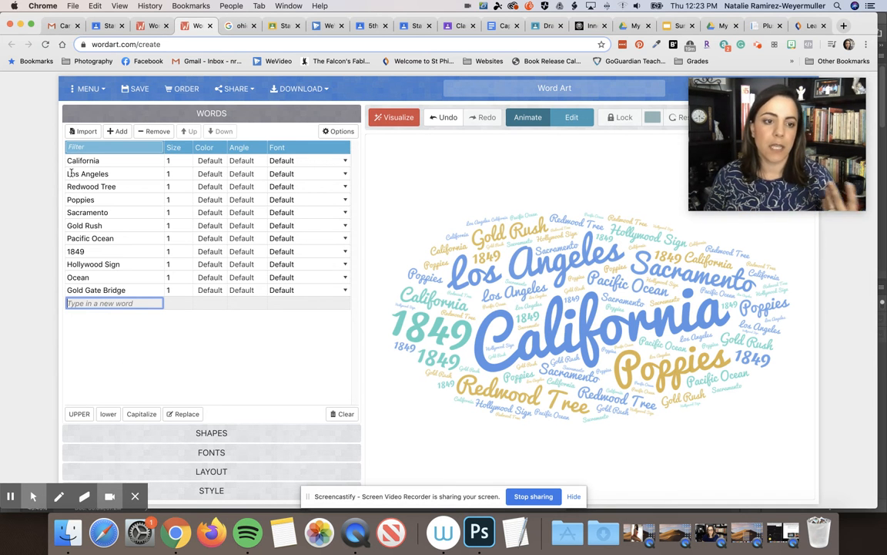
# - Open the word cloud's shape options, and search Google Images for "California clip art" in the other browser tab
pyautogui.moveTo(524, 336)
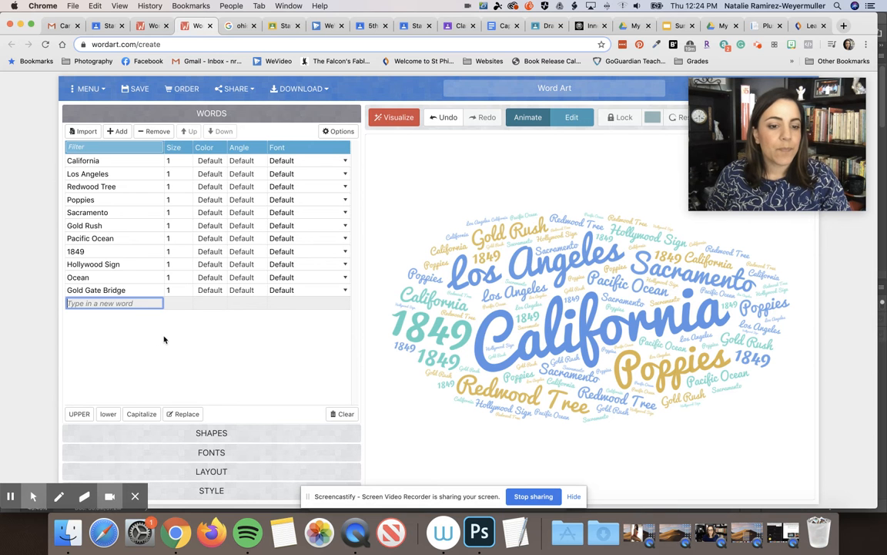
pyautogui.click(208, 434)
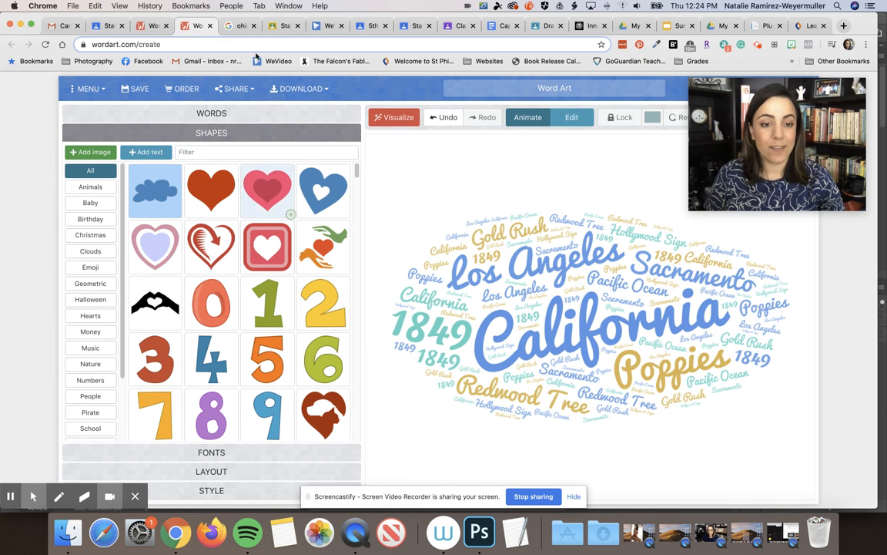
pyautogui.click(239, 25)
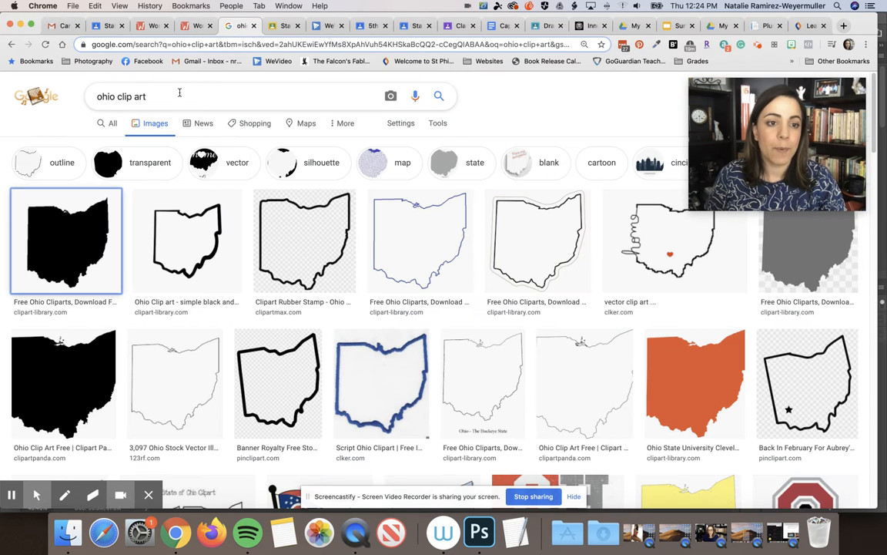
pyautogui.click(110, 97)
pyautogui.doubleClick(108, 96)
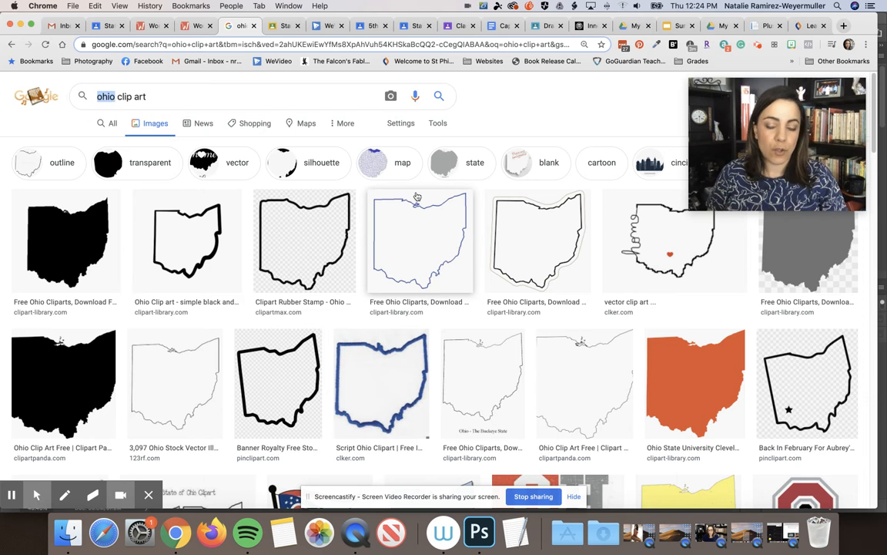
pyautogui.write('California')
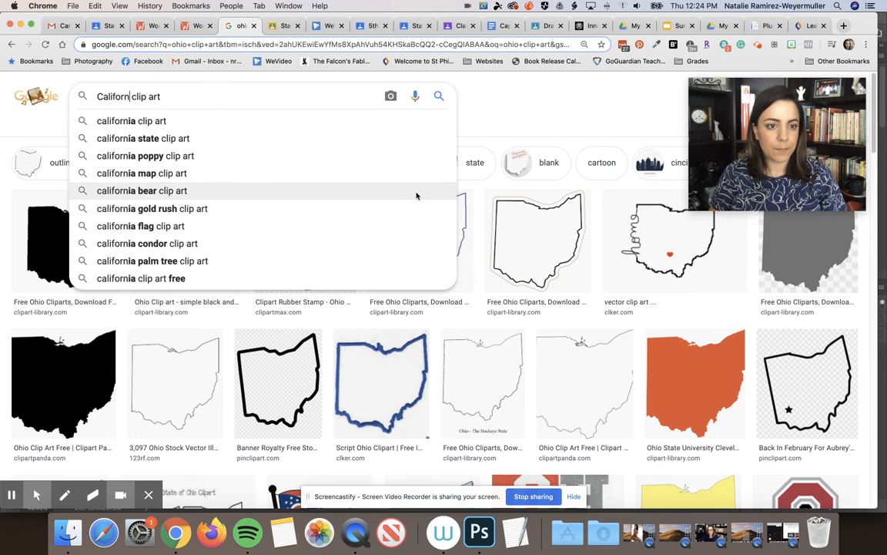
pyautogui.click(180, 91)
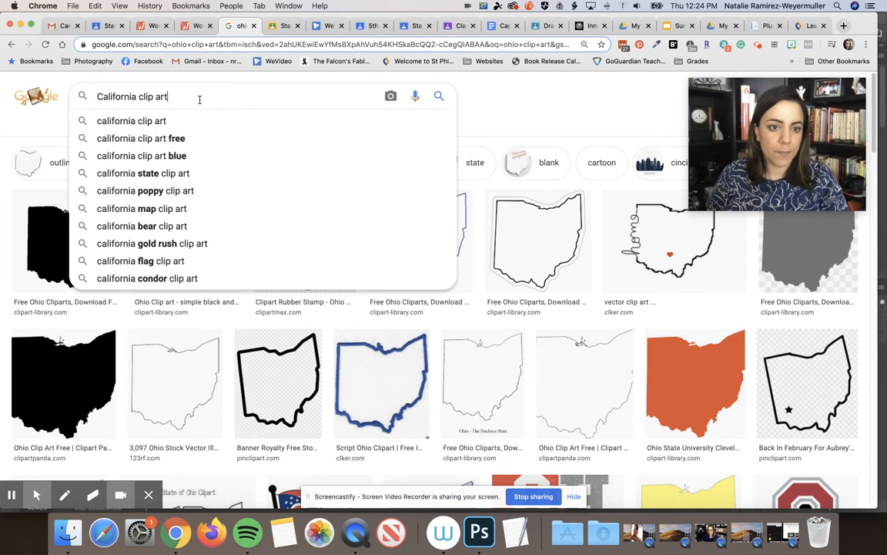
pyautogui.press('Return')
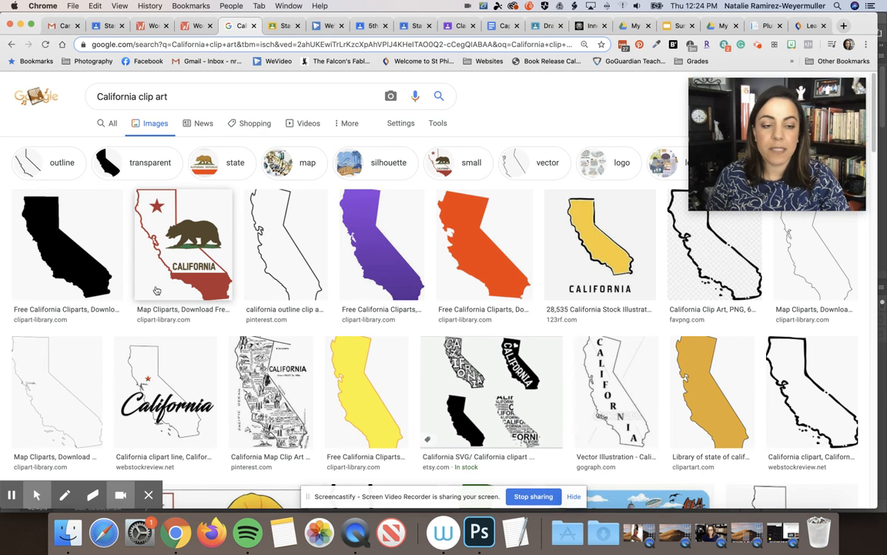
pyautogui.click(40, 212)
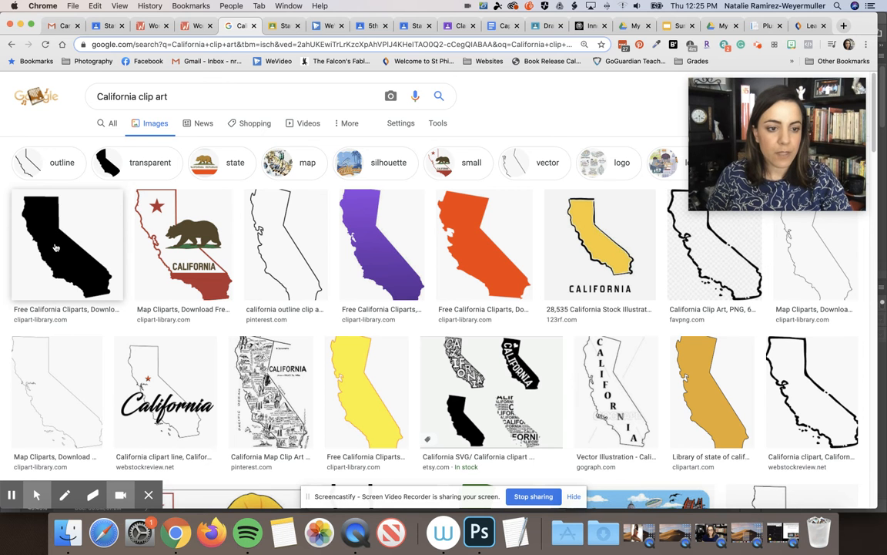
pyautogui.rightClick(55, 244)
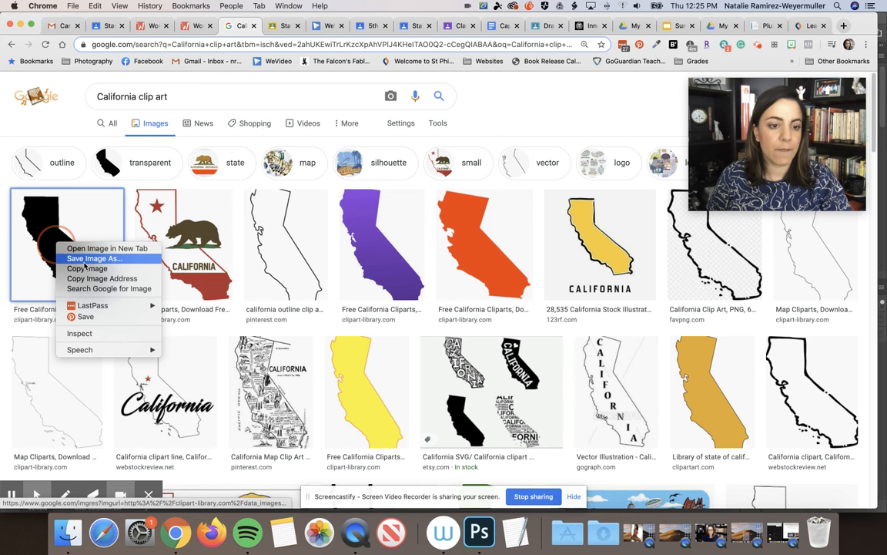
pyautogui.click(202, 27)
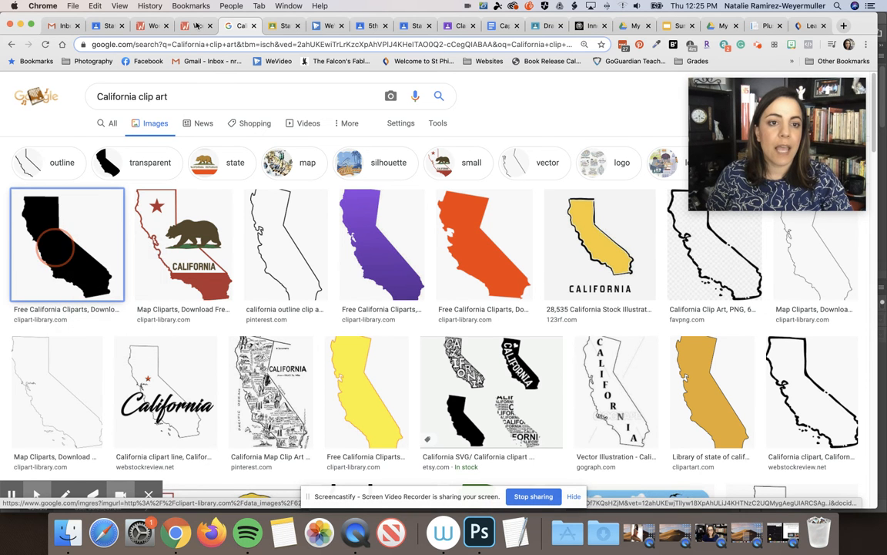
# - Back in WordArt, add California.png from the Desktop as the word cloud's shape, accepting the default image customization
pyautogui.click(197, 25)
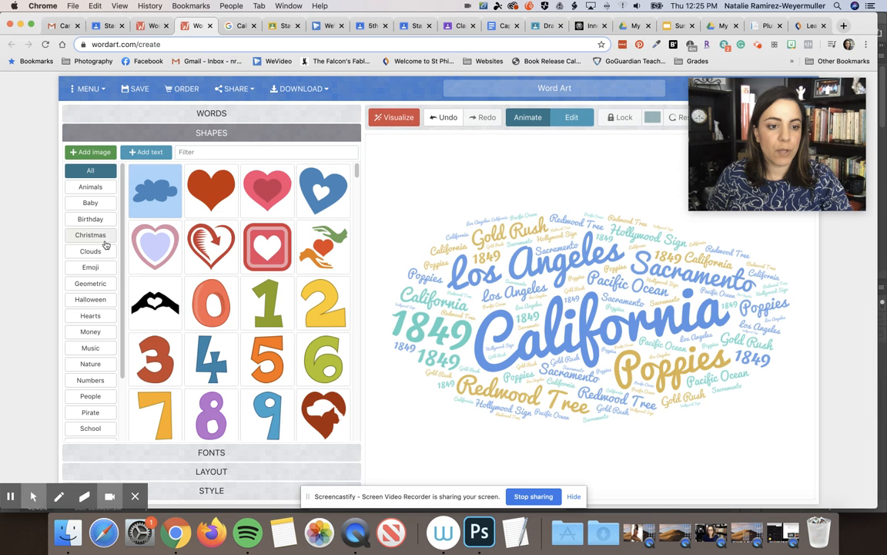
pyautogui.click(88, 150)
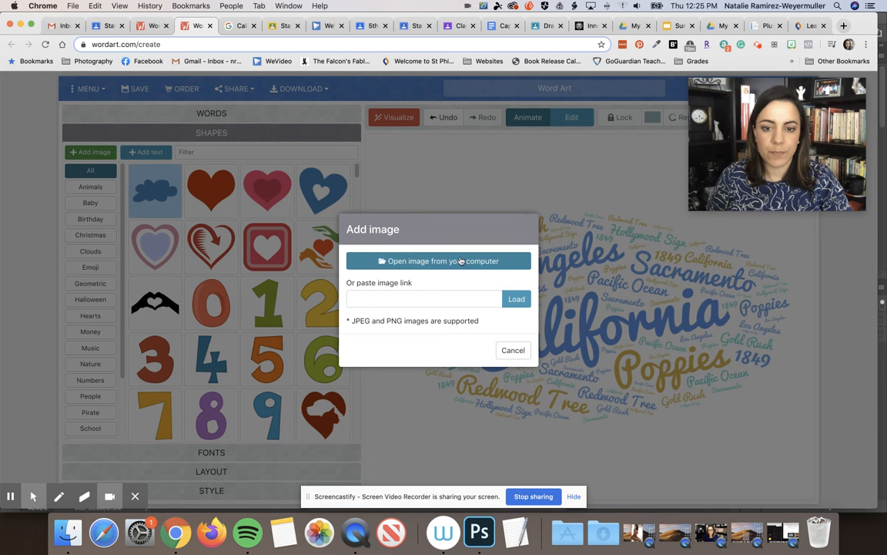
pyautogui.click(461, 261)
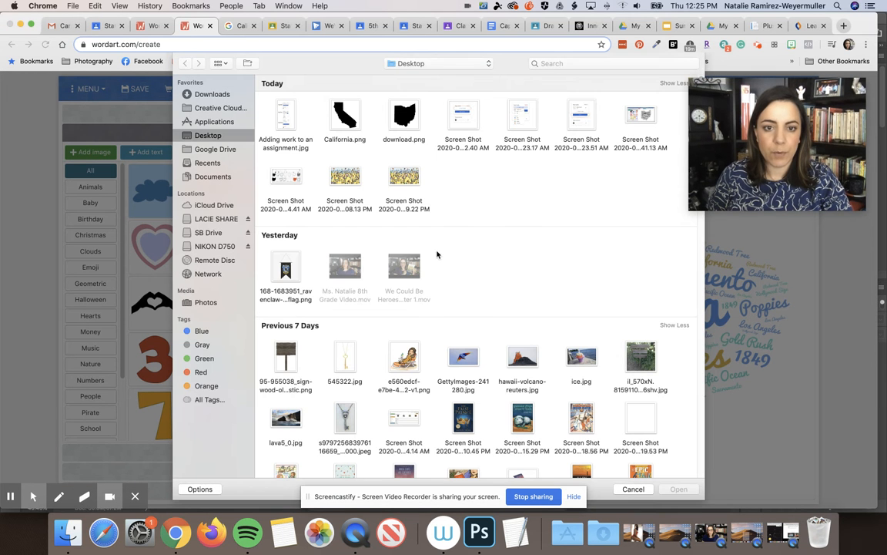
pyautogui.click(344, 115)
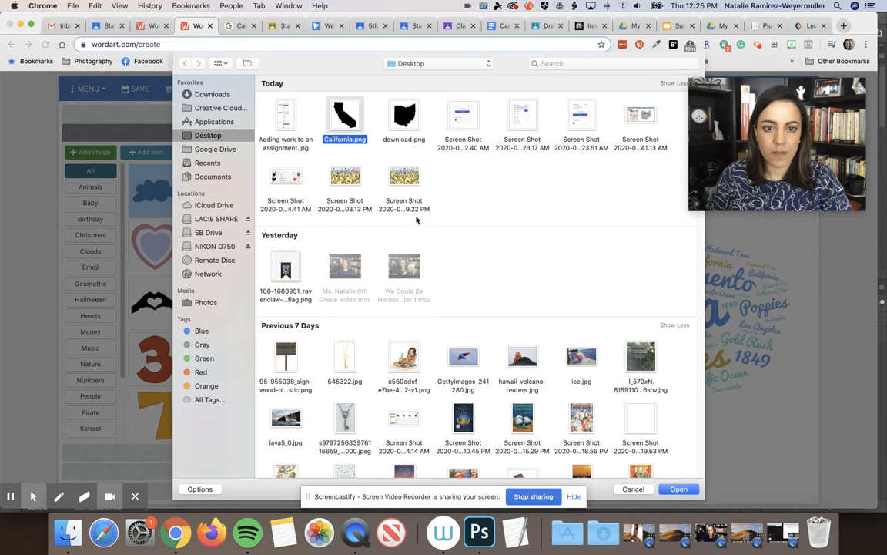
pyautogui.click(678, 490)
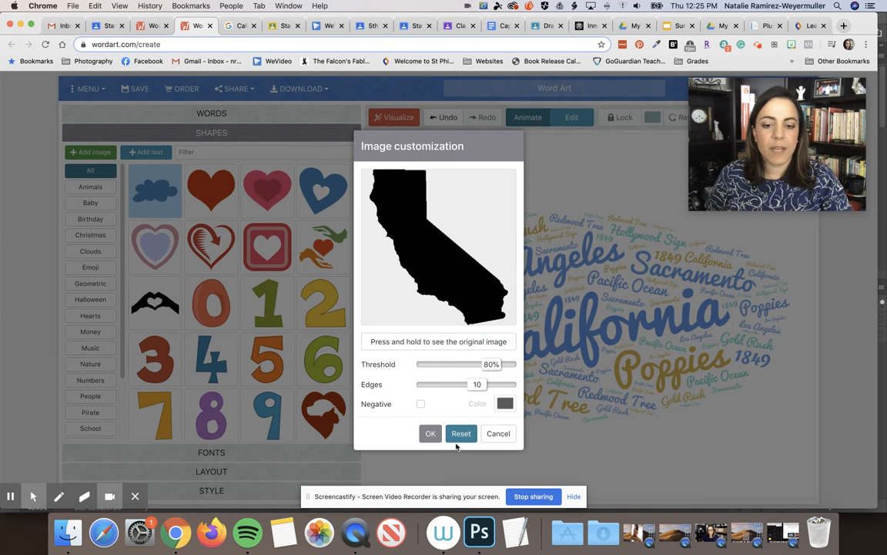
pyautogui.click(430, 434)
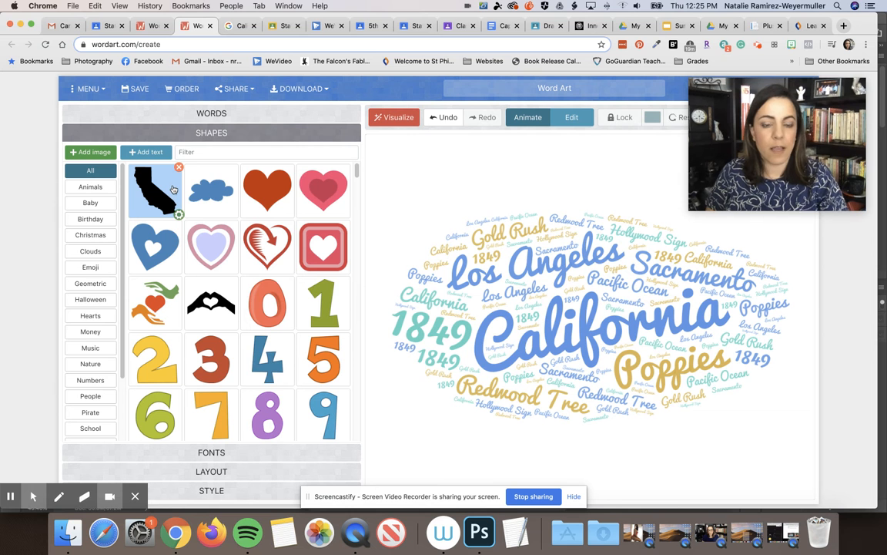
# - Browse the list of available fonts for the word cloud, including the selected Pacifico font
pyautogui.click(233, 454)
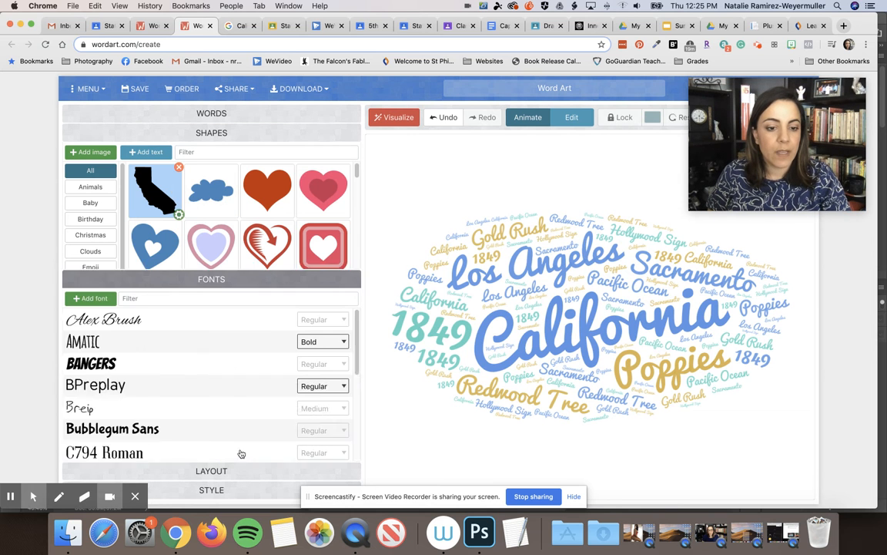
pyautogui.scroll(-2, 139, 376)
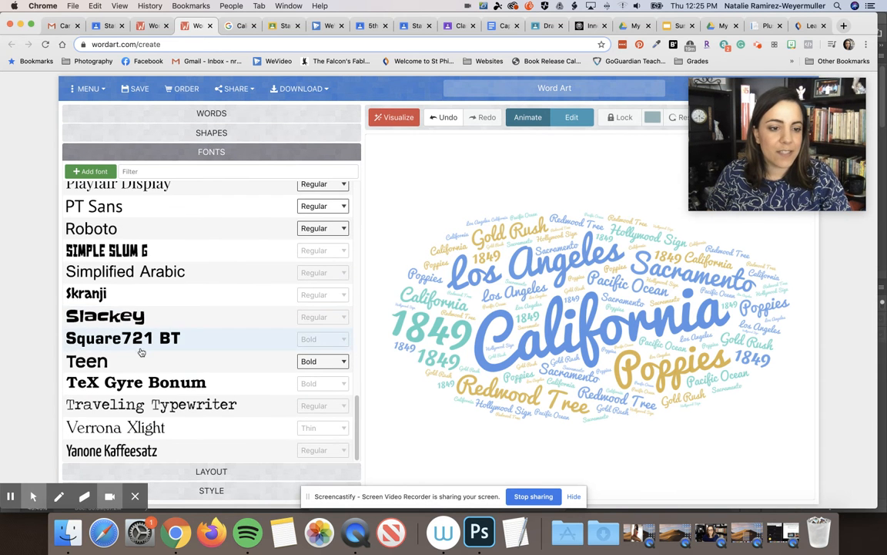
pyautogui.scroll(10, 154, 347)
pyautogui.scroll(4, 190, 380)
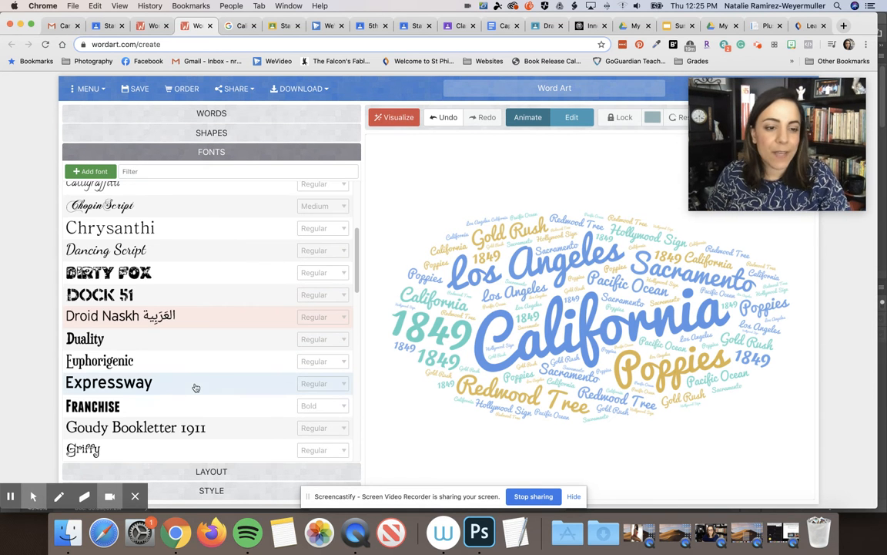
pyautogui.scroll(3, 195, 387)
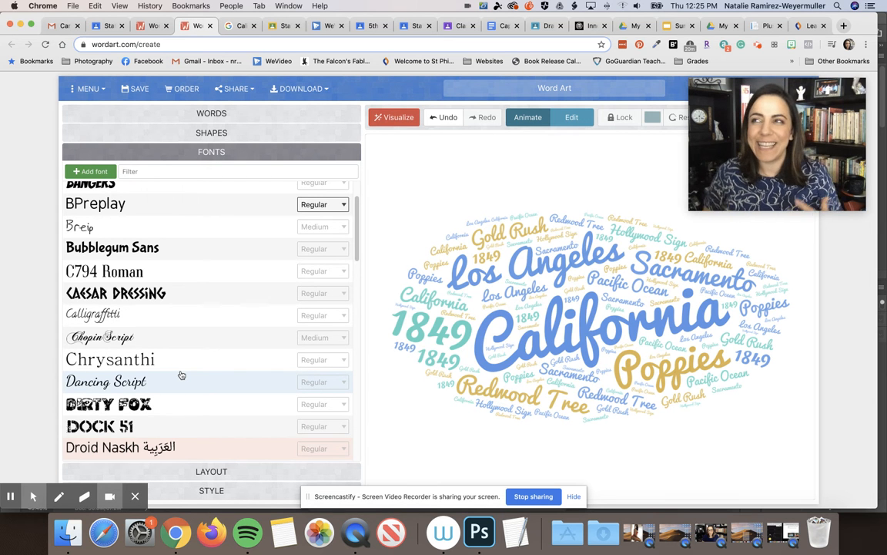
pyautogui.scroll(2, 176, 375)
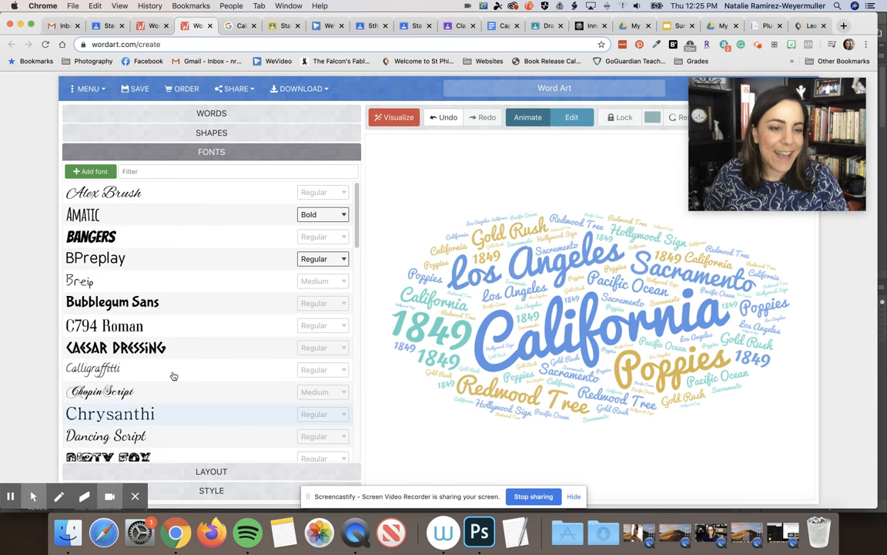
pyautogui.scroll(-10, 173, 375)
pyautogui.scroll(-9, 171, 376)
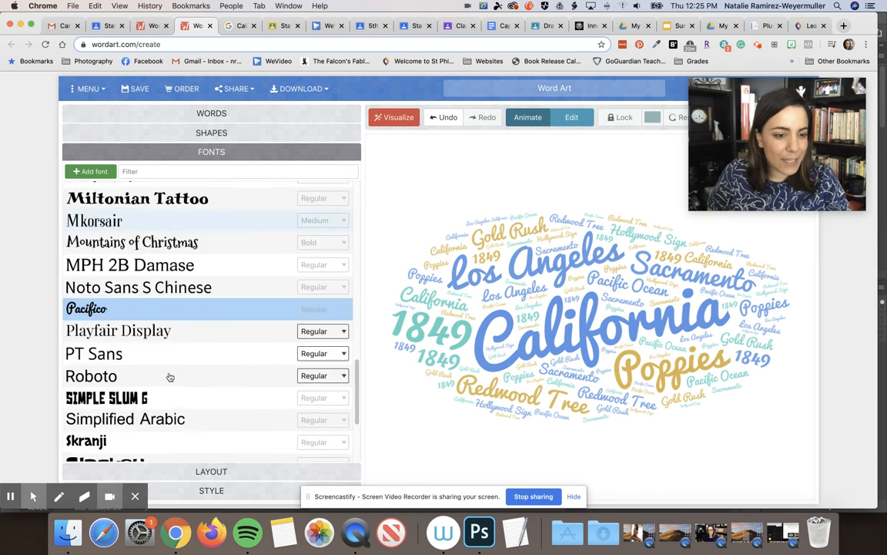
pyautogui.scroll(4, 168, 377)
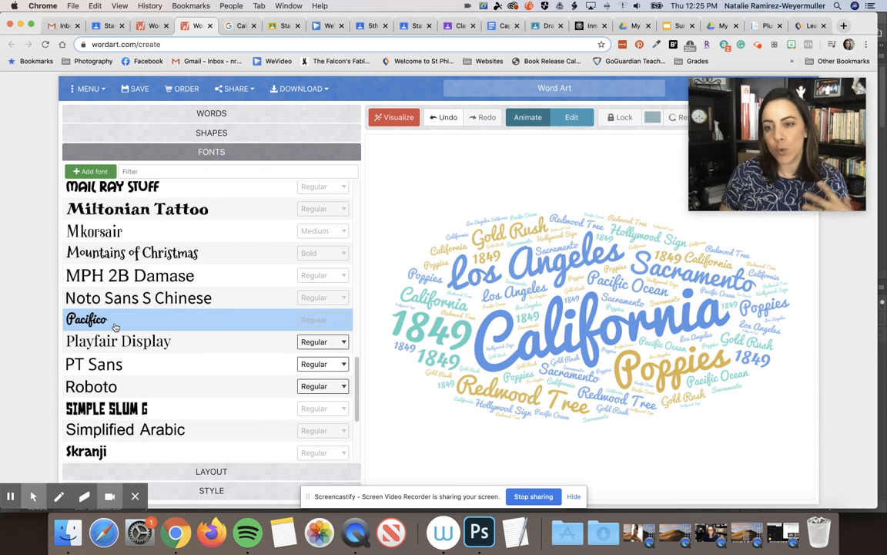
pyautogui.scroll(-5, 114, 327)
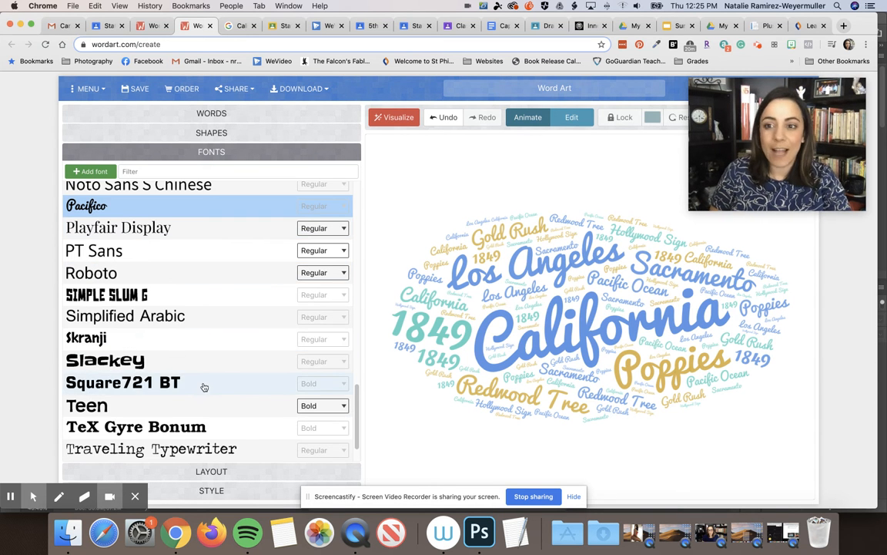
pyautogui.scroll(-2, 204, 379)
# - Look over the word cloud's layout options and open its style settings
pyautogui.click(220, 474)
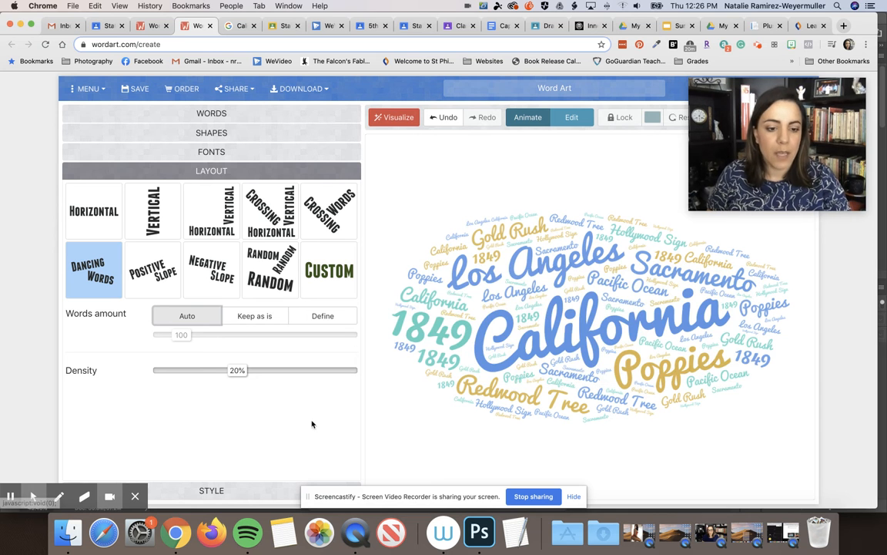
pyautogui.click(221, 487)
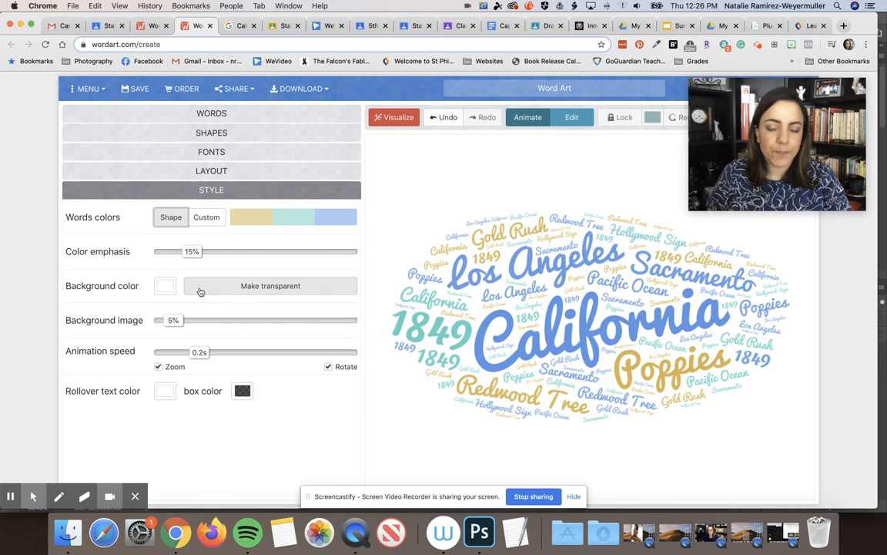
# - Switch the words colors to Custom and open the palette for customization
pyautogui.click(206, 217)
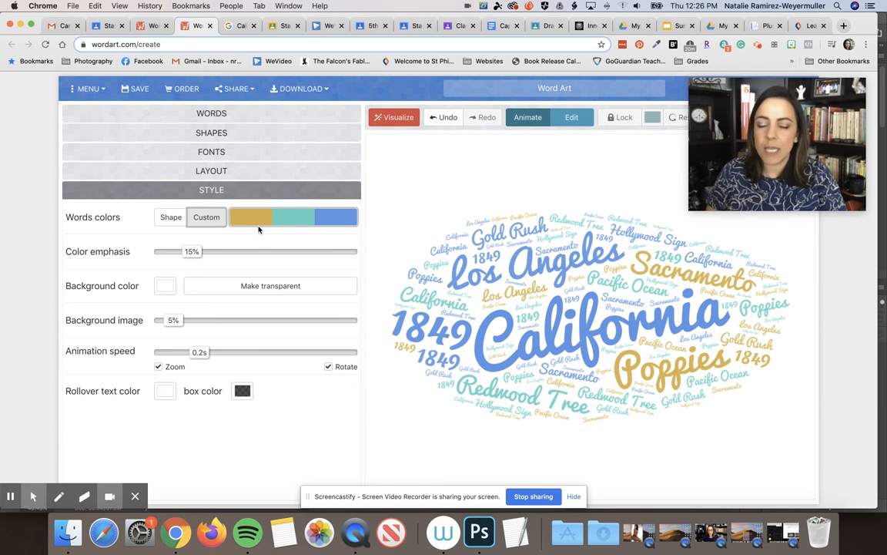
pyautogui.click(257, 220)
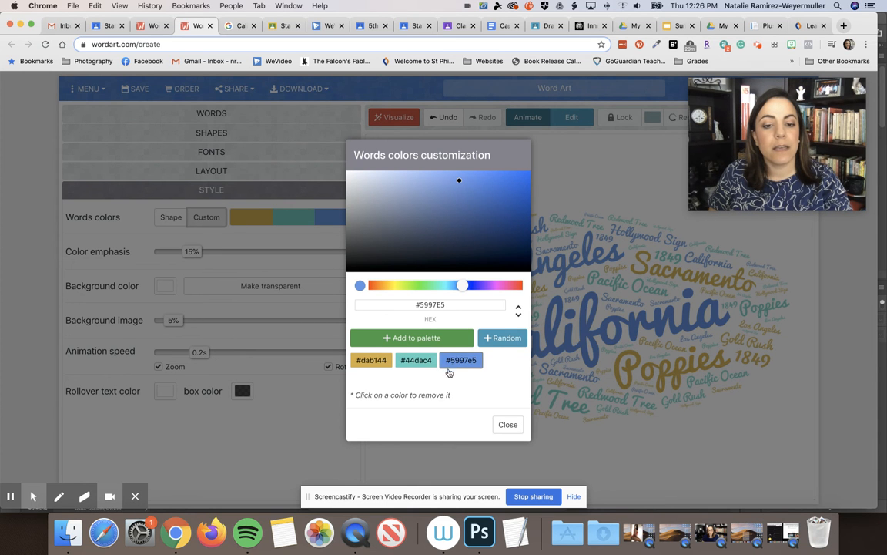
# - Mix the pink #EE8BC5, add it to the words color palette, and remove it again
pyautogui.moveTo(463, 285)
pyautogui.mouseDown()
pyautogui.moveTo(382, 285)
pyautogui.moveTo(510, 286)
pyautogui.mouseUp()
pyautogui.click(431, 174)
pyautogui.click(456, 187)
pyautogui.click(505, 192)
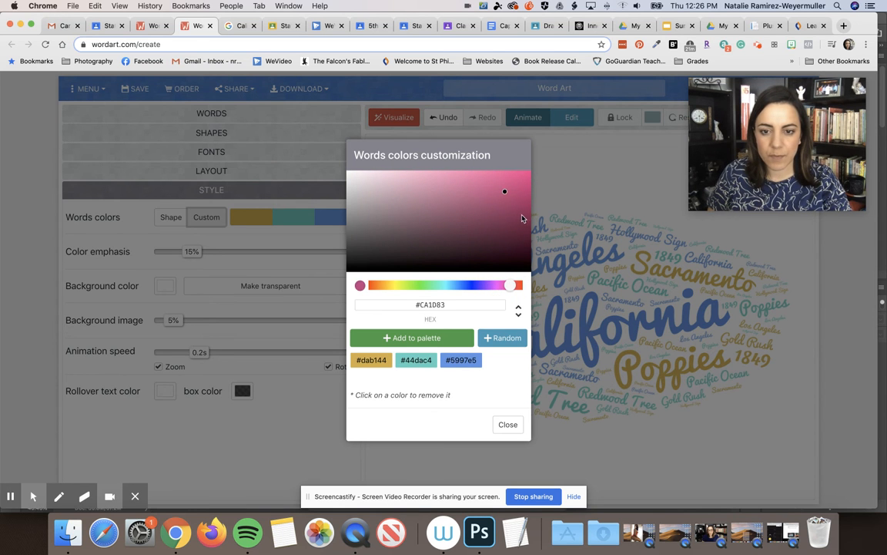
pyautogui.click(519, 217)
pyautogui.click(424, 178)
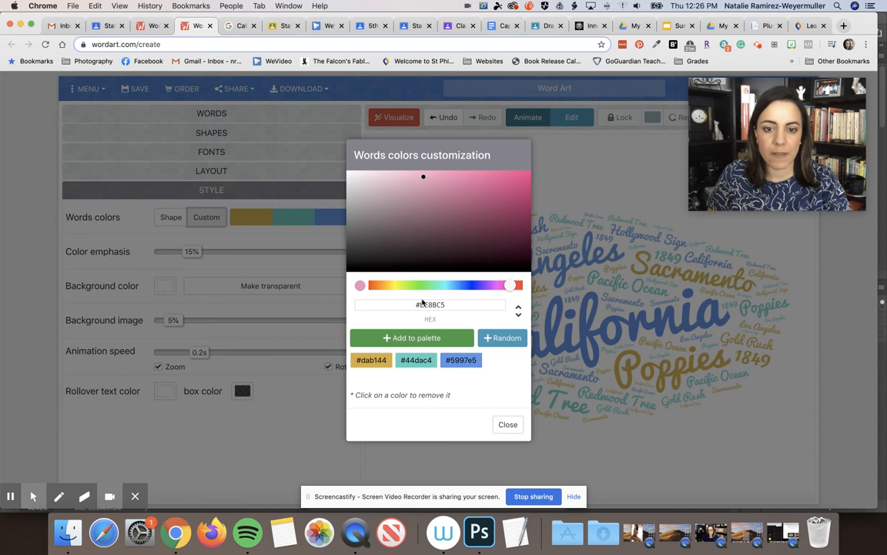
pyautogui.click(420, 339)
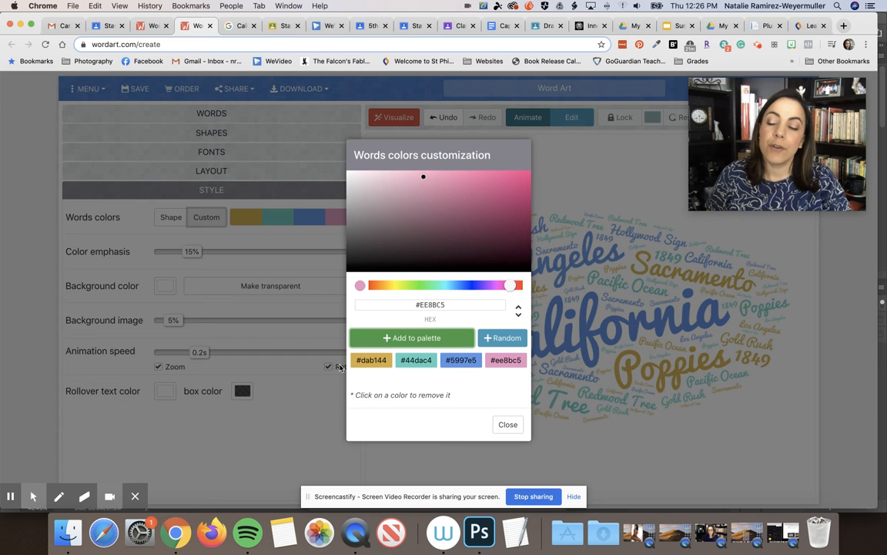
pyautogui.click(506, 362)
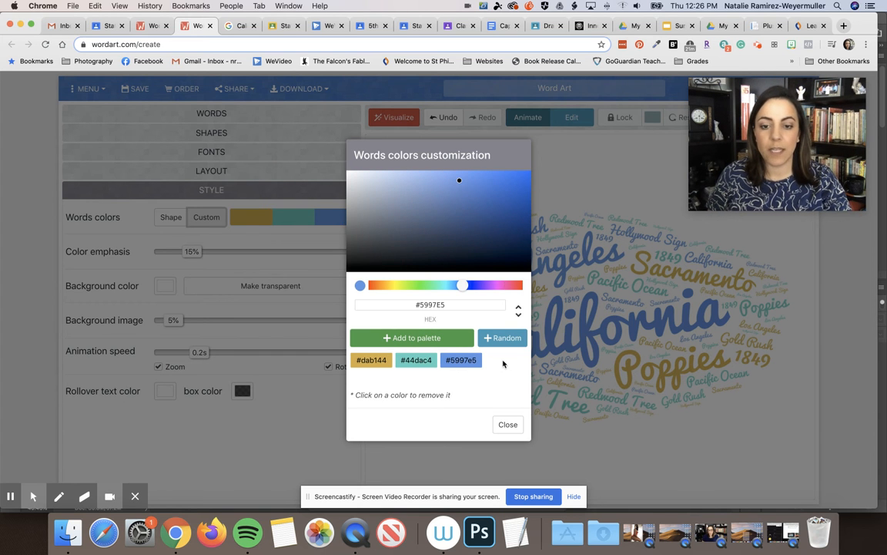
# - Close the words colors customization and visualize the word cloud with the current shape and style settings
pyautogui.click(507, 428)
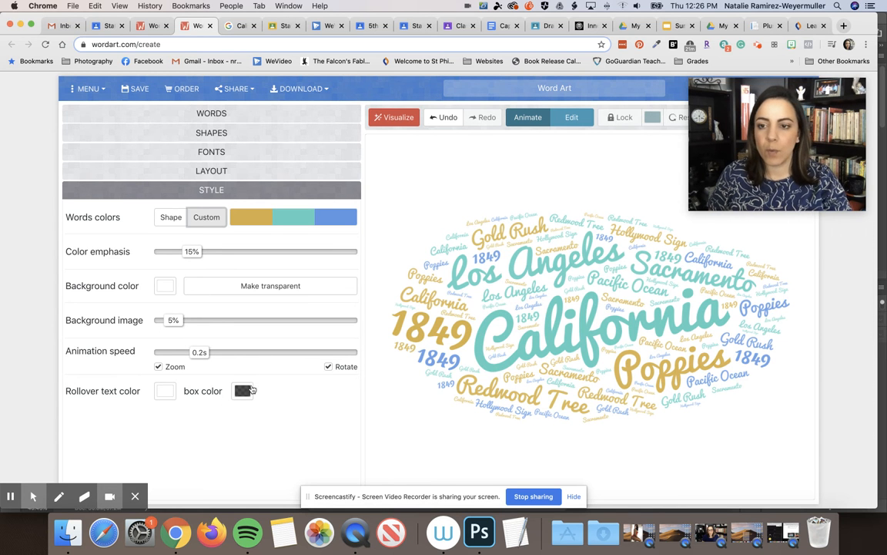
pyautogui.click(401, 120)
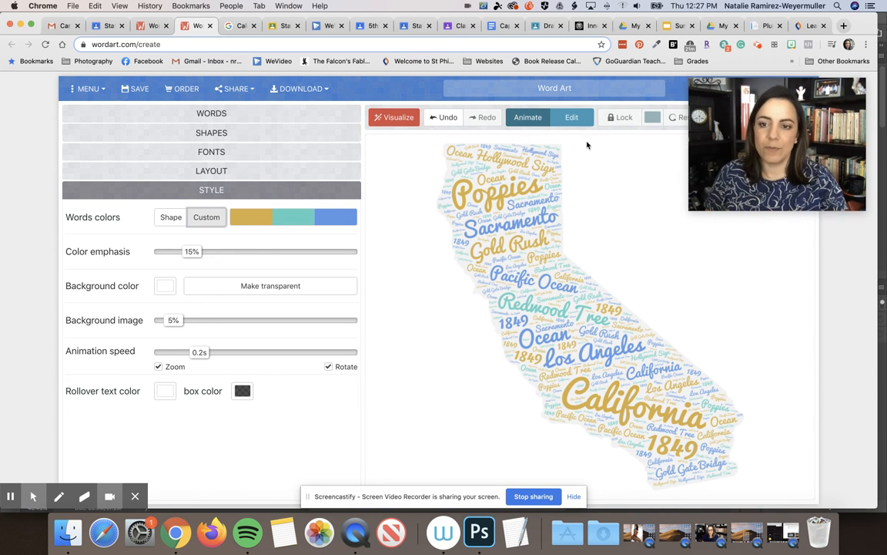
pyautogui.moveTo(790, 94)
pyautogui.moveTo(789, 94); pyautogui.dragTo(375, 332)
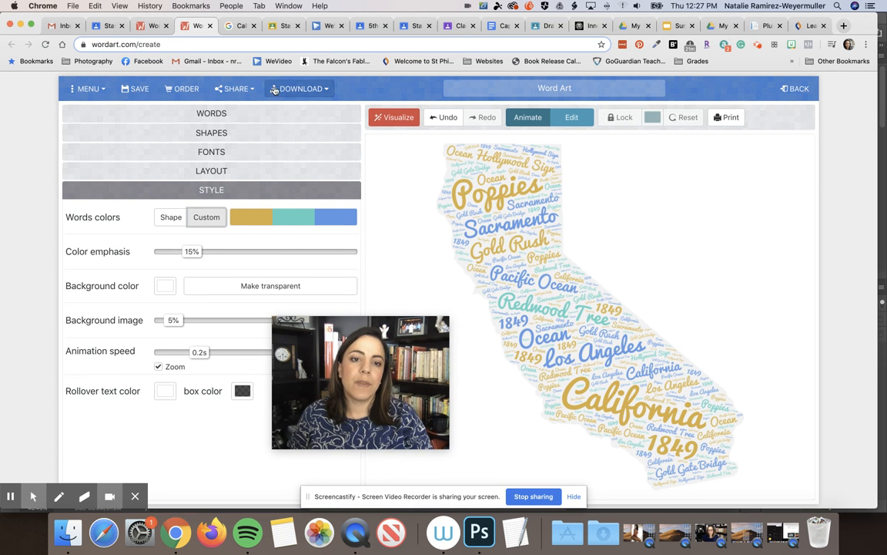
# - Try to download the word cloud as a high-quality PNG, and dismiss the purchase offer
pyautogui.click(299, 89)
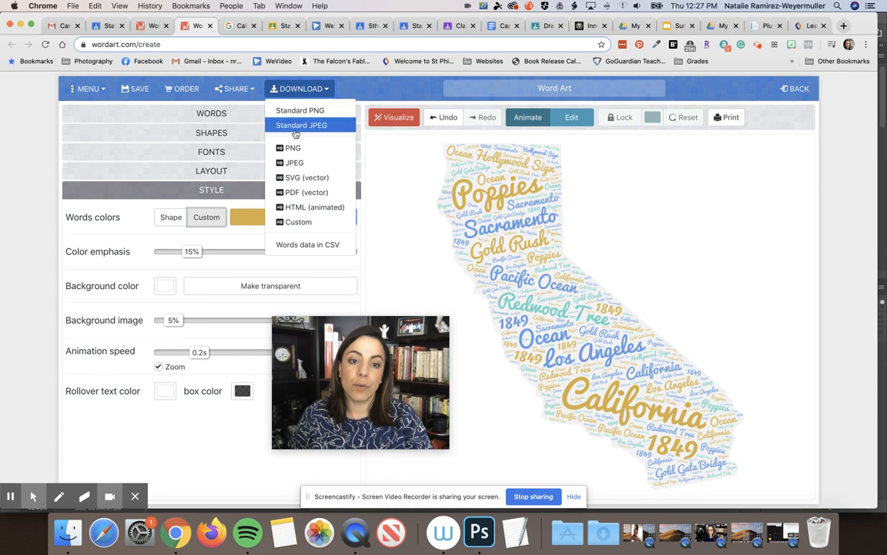
pyautogui.click(296, 147)
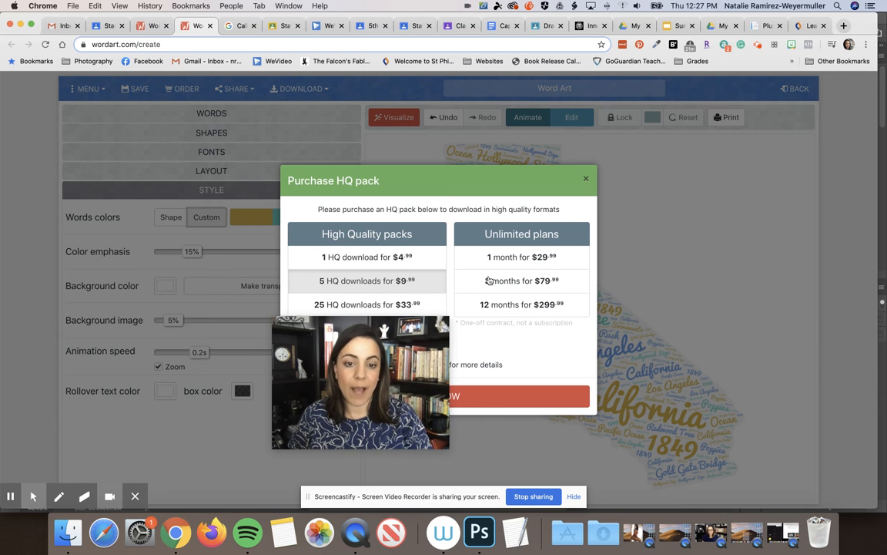
pyautogui.click(586, 181)
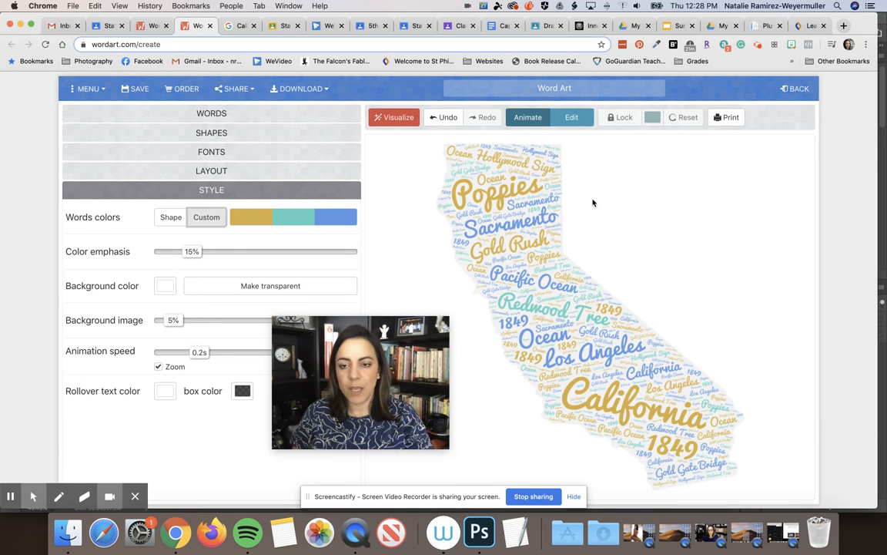
# - Print the word cloud with Save to Google Drive as the destination
pyautogui.click(730, 118)
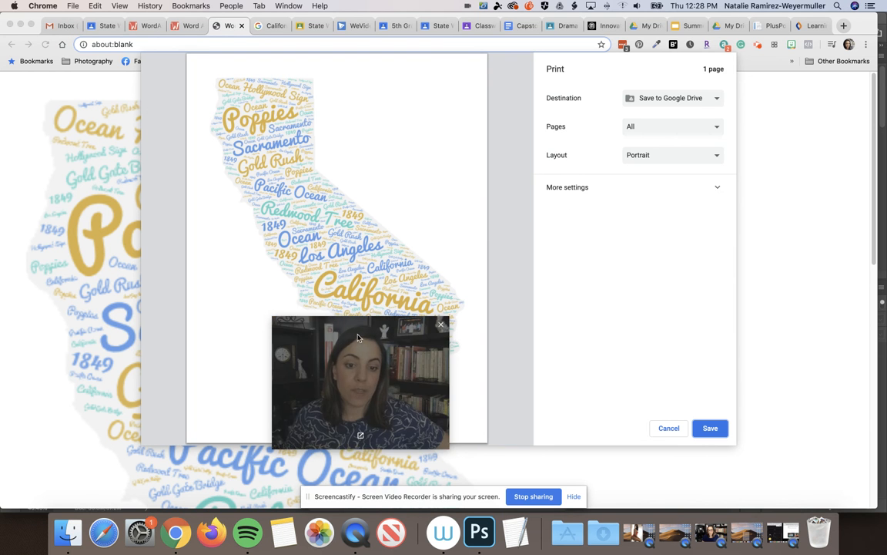
pyautogui.moveTo(355, 339); pyautogui.dragTo(158, 208)
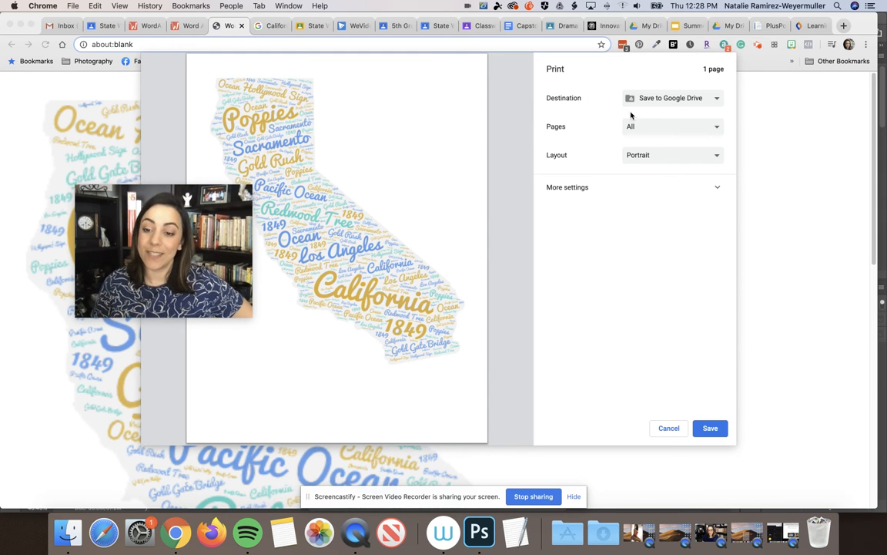
pyautogui.click(709, 100)
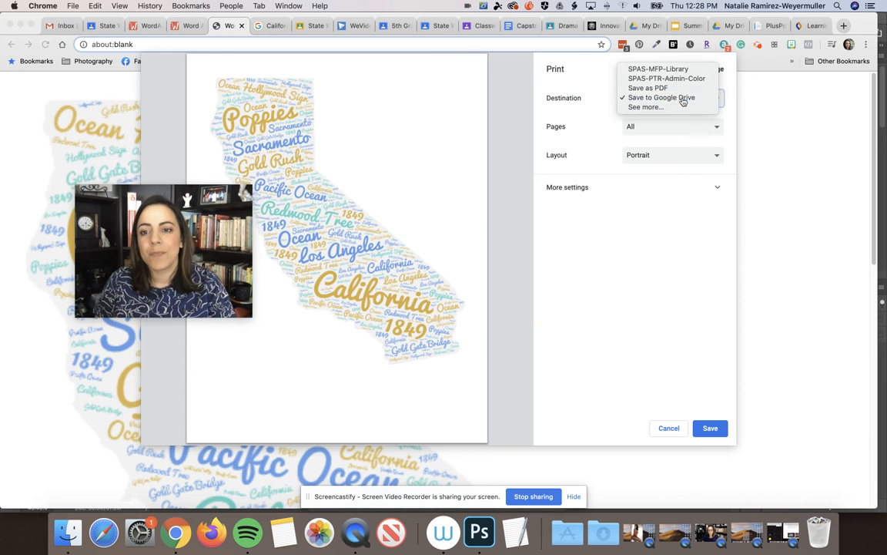
pyautogui.click(684, 98)
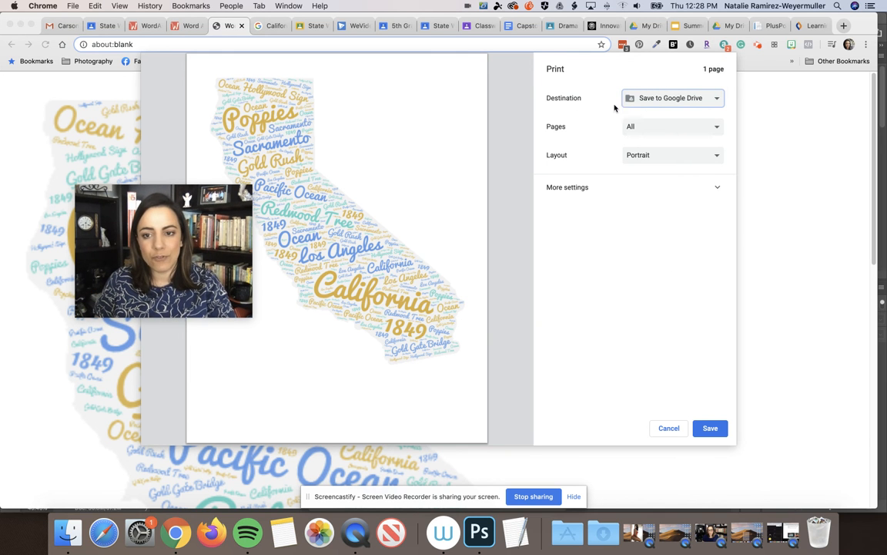
pyautogui.click(710, 428)
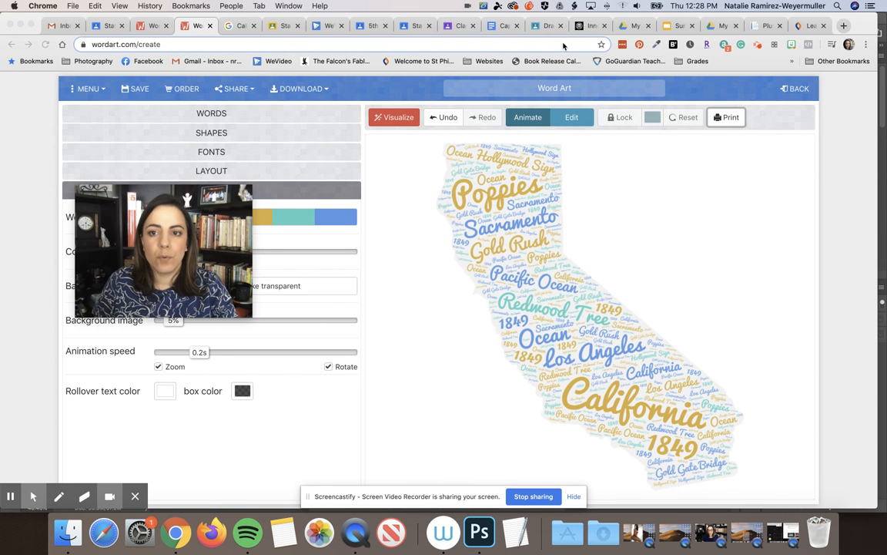
# - Check My Drive in Google Drive for the saved Word Art.pdf, and return to the WordArt editor
pyautogui.click(634, 25)
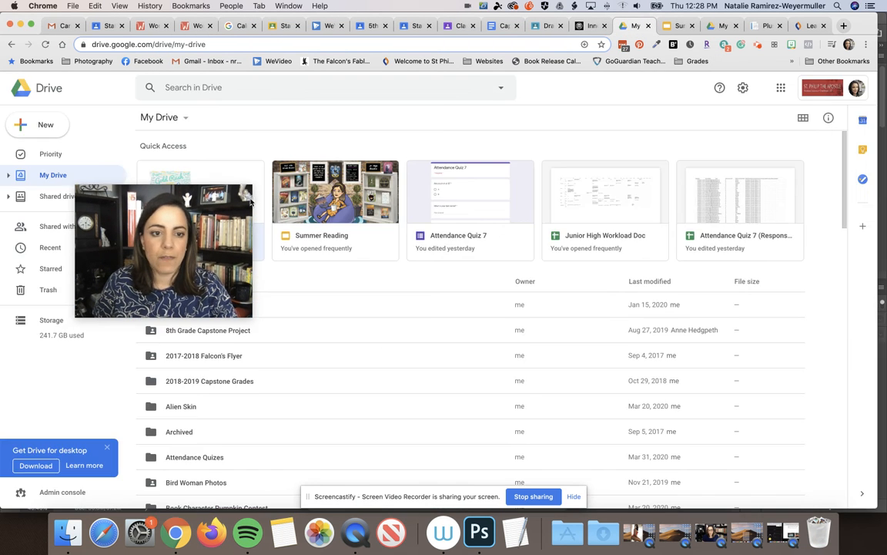
pyautogui.moveTo(181, 240)
pyautogui.mouseDown()
pyautogui.moveTo(221, 276)
pyautogui.moveTo(631, 311)
pyautogui.mouseUp()
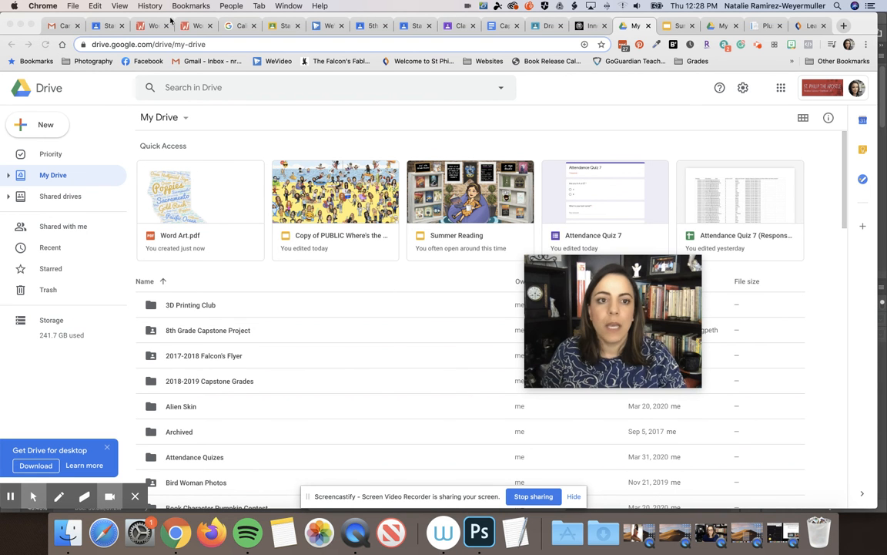
pyautogui.click(194, 25)
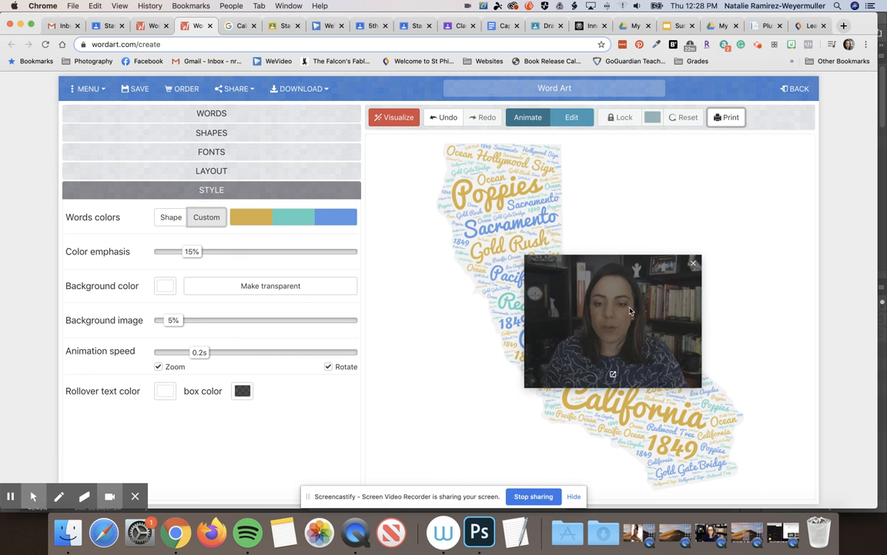
# - Clear the screen-sharing notice and capture a screenshot of the area around the whole California word cloud, keeping the image without markup
pyautogui.moveTo(630, 311); pyautogui.dragTo(259, 235)
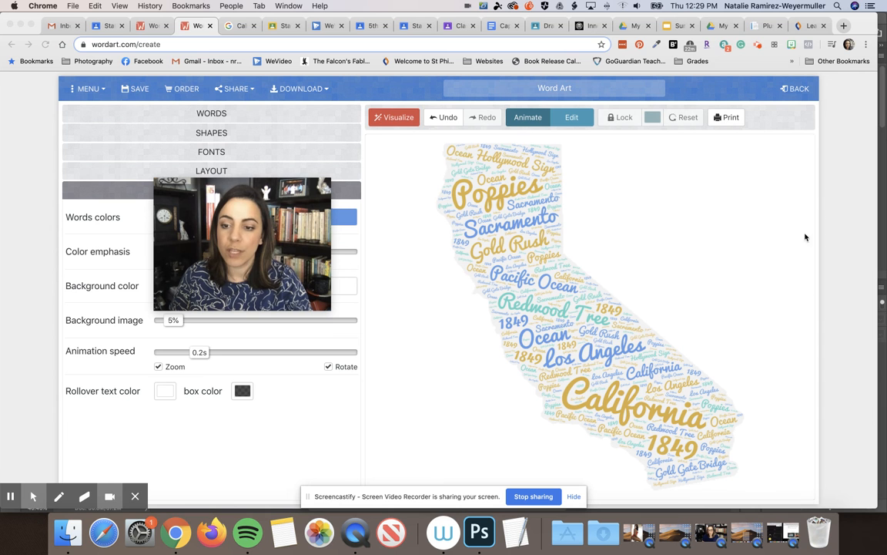
pyautogui.click(575, 497)
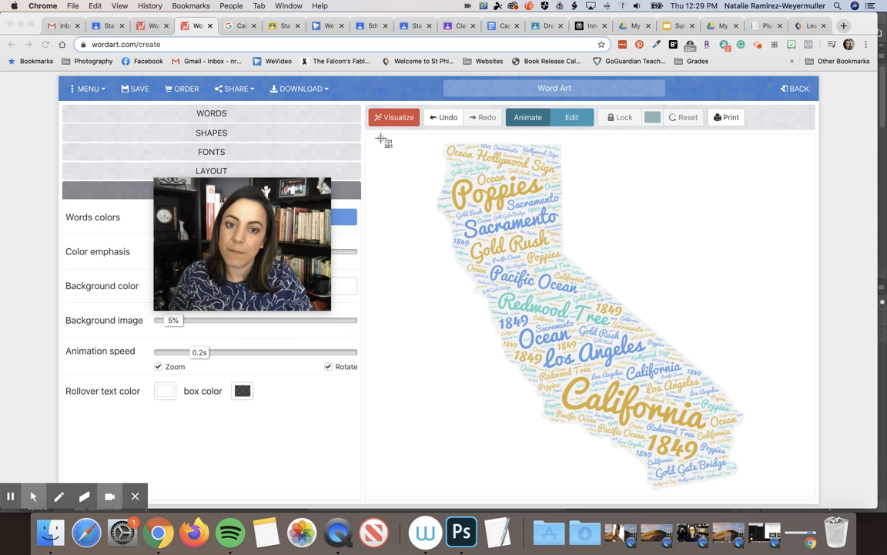
pyautogui.moveTo(382, 141); pyautogui.dragTo(803, 497)
pyautogui.click(818, 484)
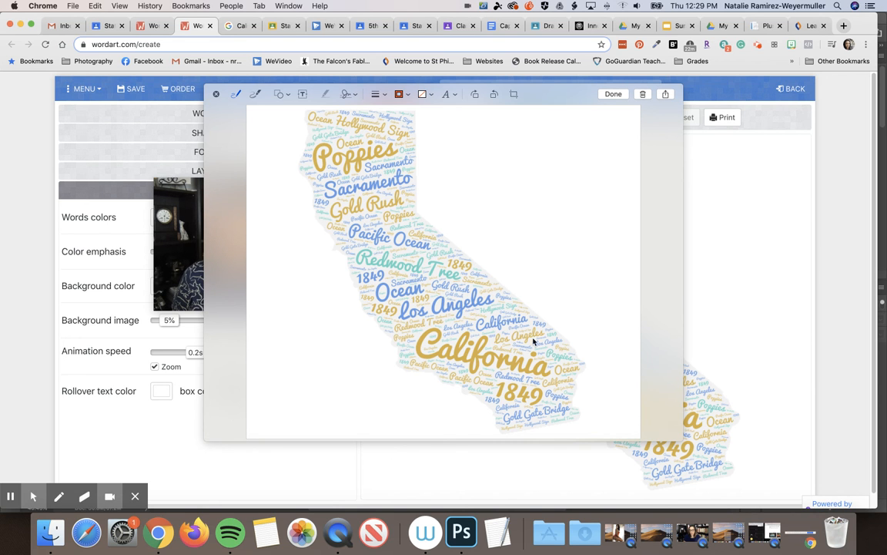
pyautogui.click(621, 95)
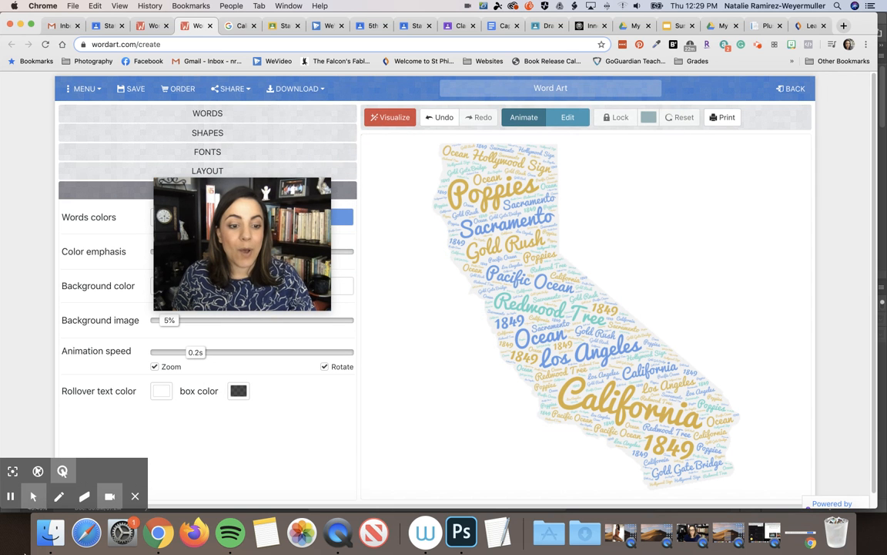